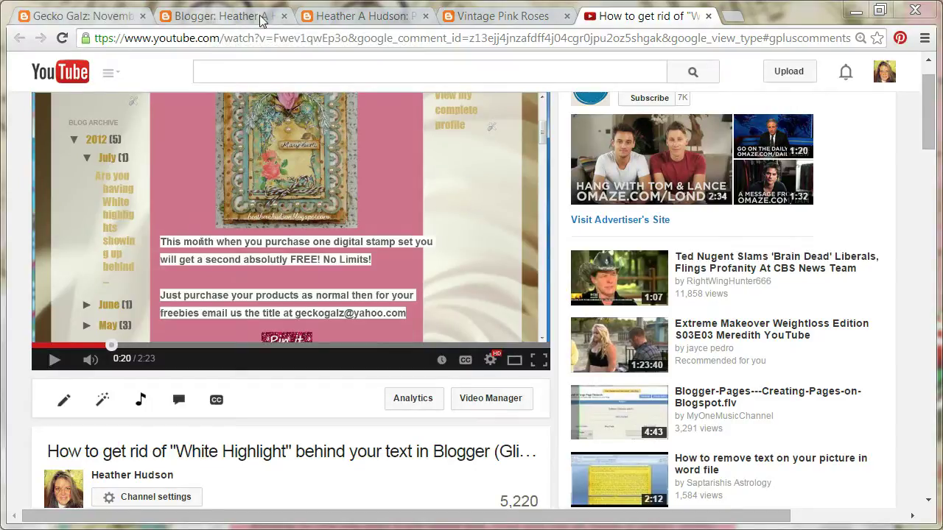
# - Switch from the YouTube tutorial to the blog's post preview tab
pyautogui.click(339, 18)
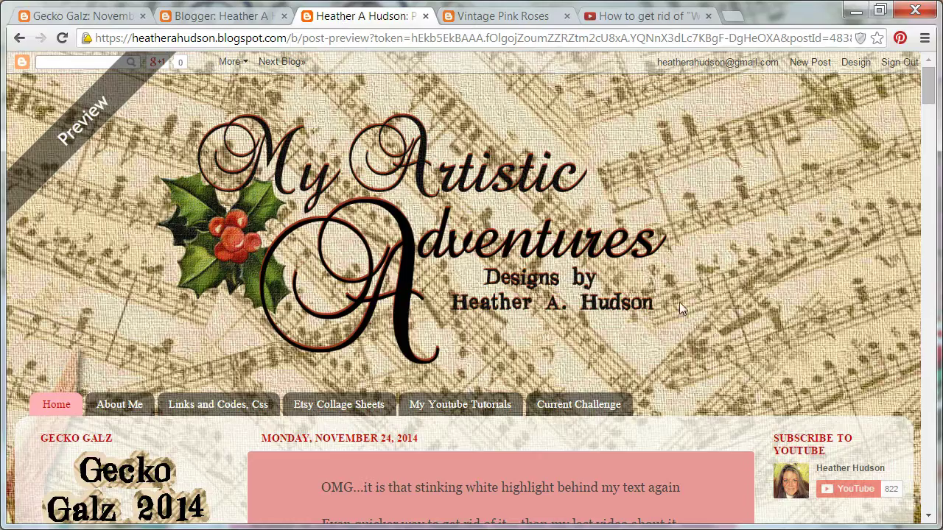
# - Copy the Gecko Galz challenge paragraph through 'Nov. 3rd-29th.' and go back to the post editor
pyautogui.moveTo(927, 99); pyautogui.dragTo(925, 123)
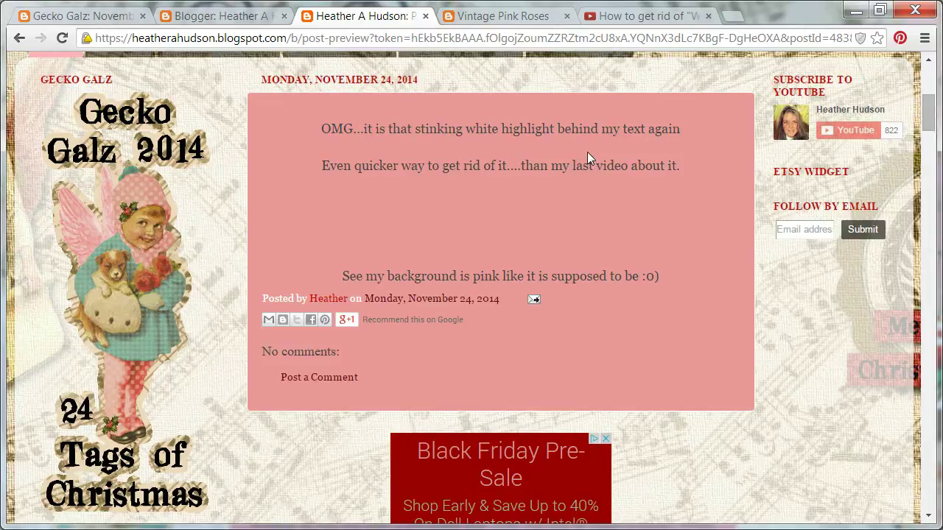
pyautogui.click(99, 17)
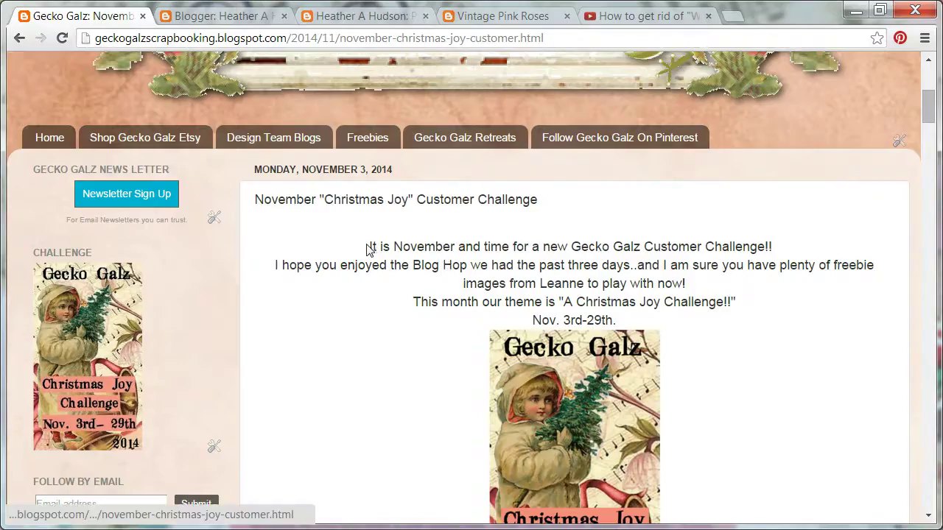
pyautogui.moveTo(369, 246); pyautogui.dragTo(734, 315)
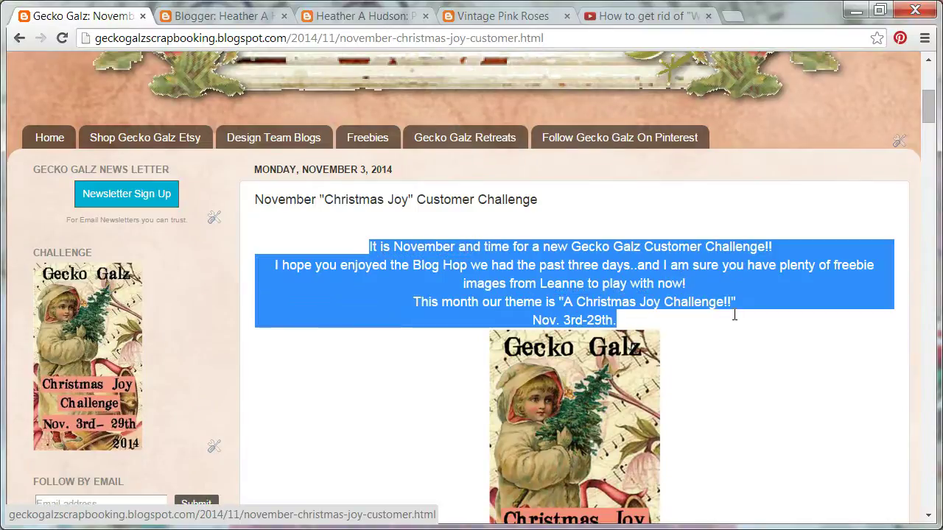
pyautogui.rightClick(620, 282)
pyautogui.click(647, 295)
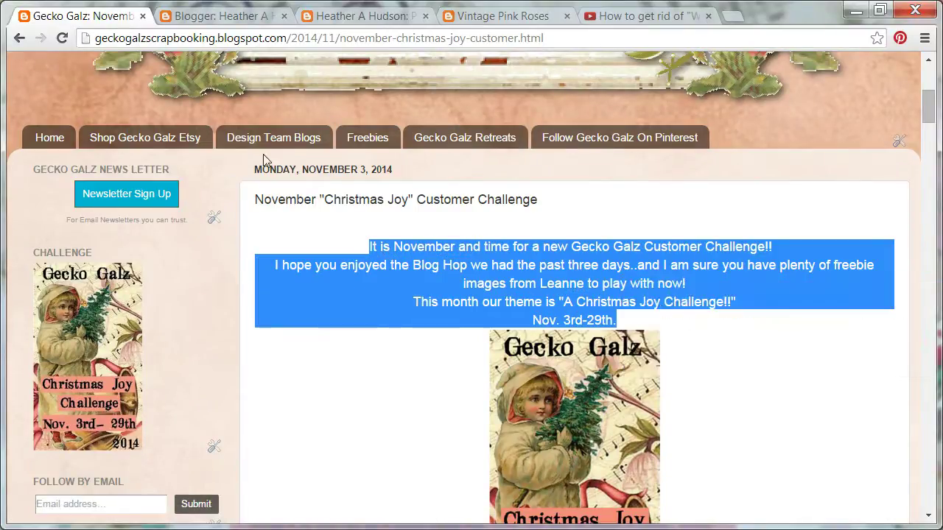
pyautogui.click(221, 22)
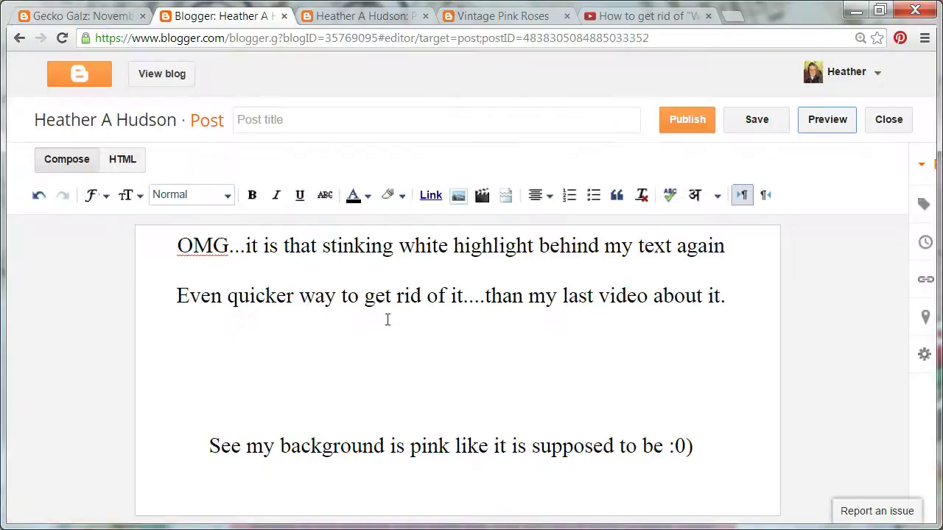
# - Paste the copied challenge text onto the empty line of the post
pyautogui.click(426, 325)
pyautogui.rightClick(425, 324)
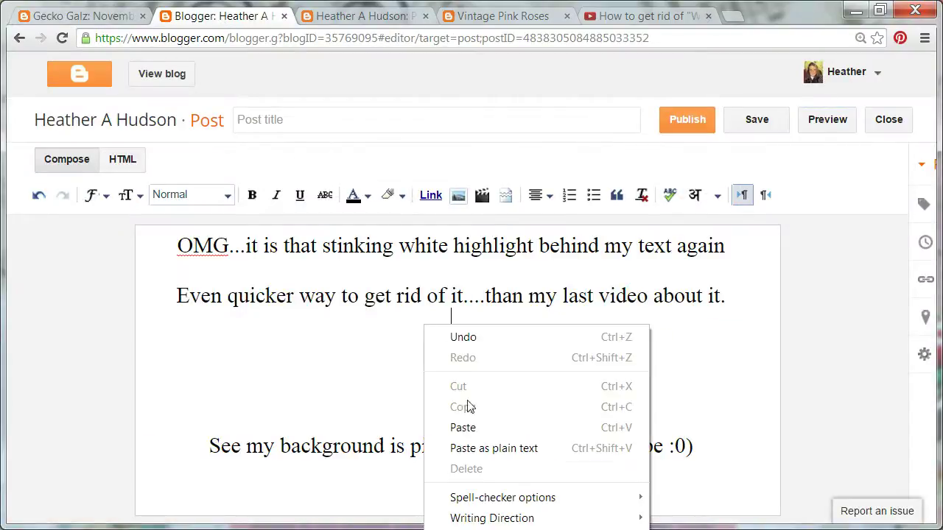
pyautogui.click(463, 428)
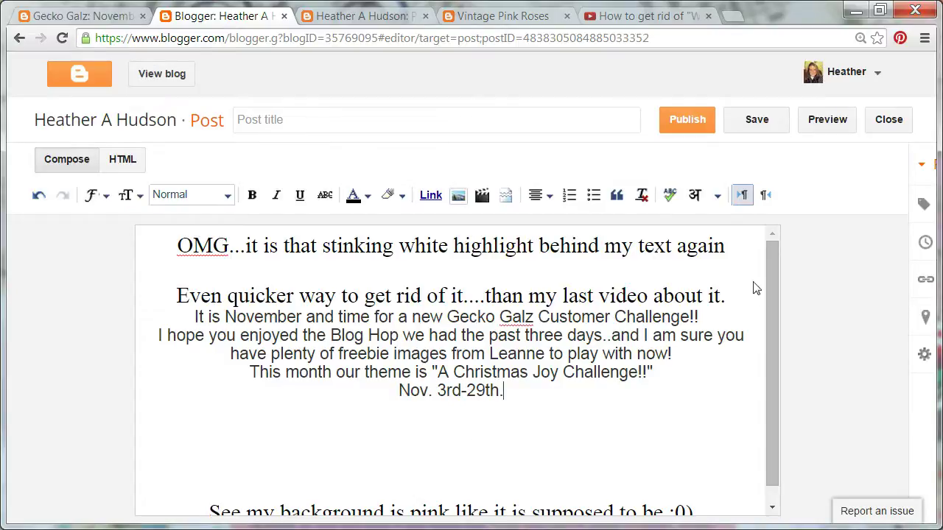
# - Preview the post, where the pasted text shows in a white box on pink
pyautogui.click(813, 131)
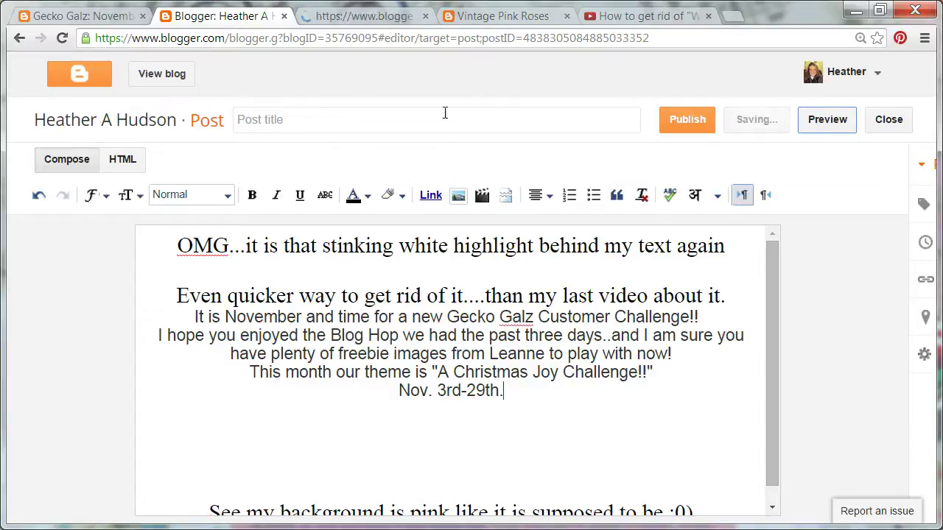
pyautogui.click(346, 21)
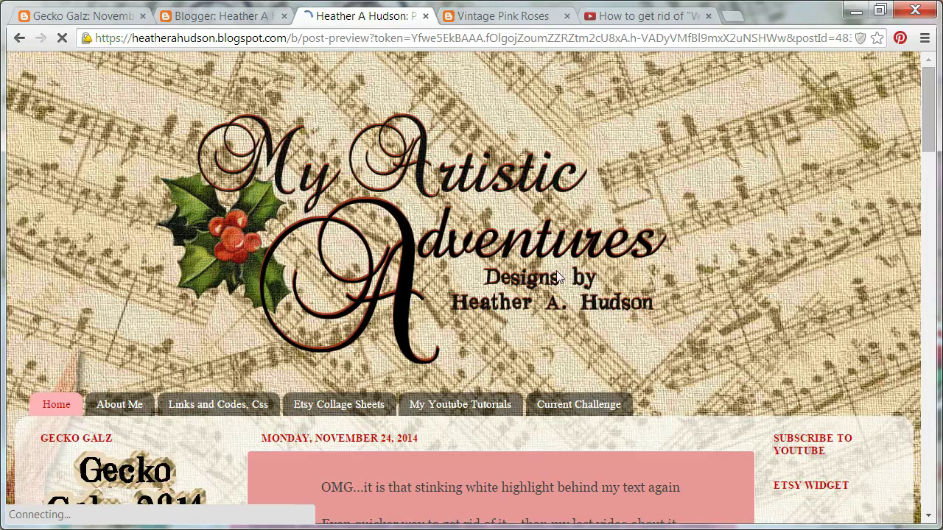
pyautogui.scroll(-3, 928, 153)
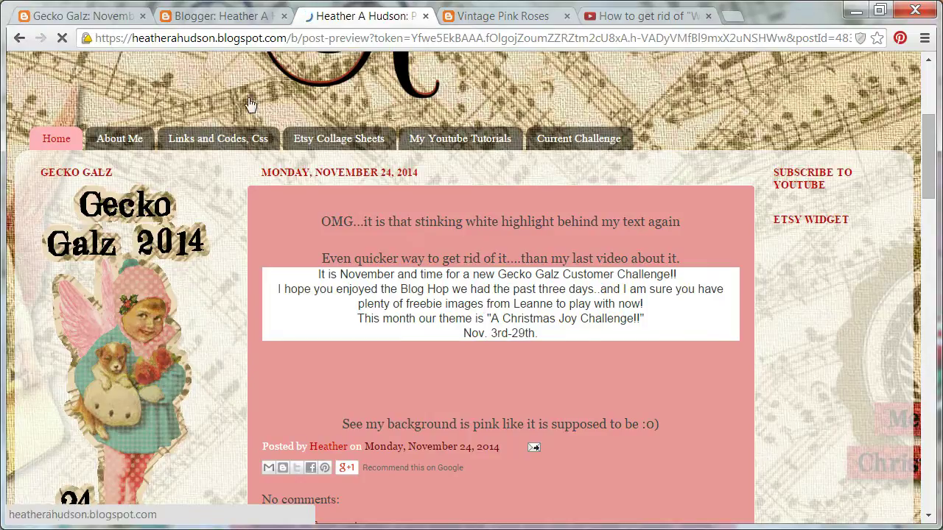
pyautogui.click(219, 16)
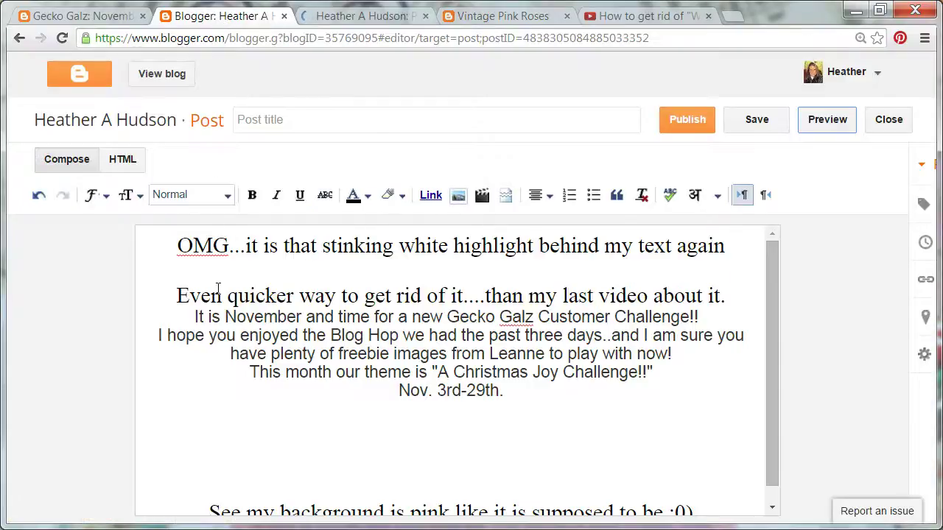
# - Strip formatting from the pasted challenge text, make it Large and centre it
pyautogui.moveTo(195, 317); pyautogui.dragTo(738, 403)
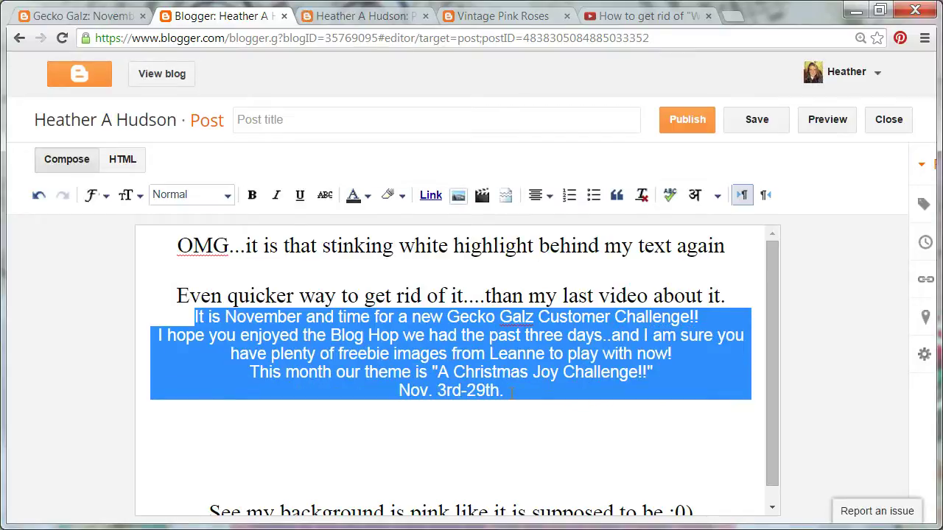
pyautogui.click(641, 195)
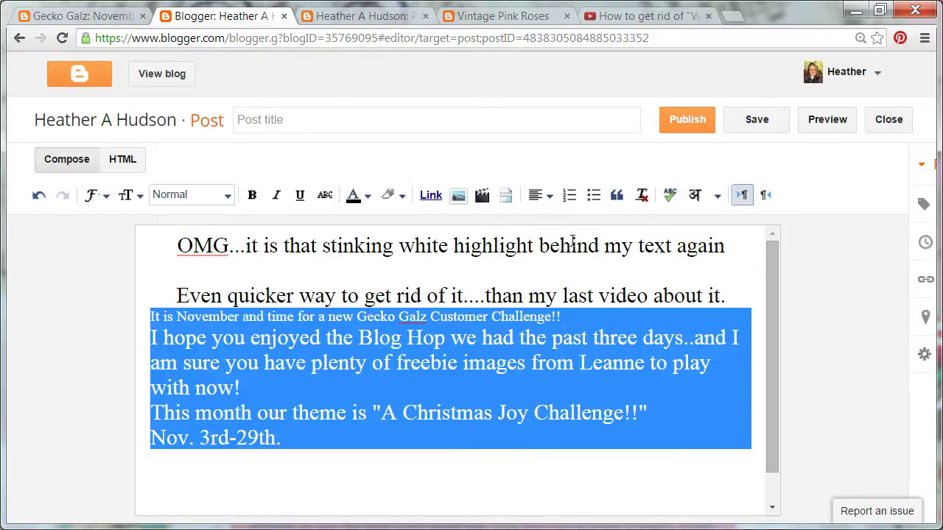
pyautogui.click(139, 197)
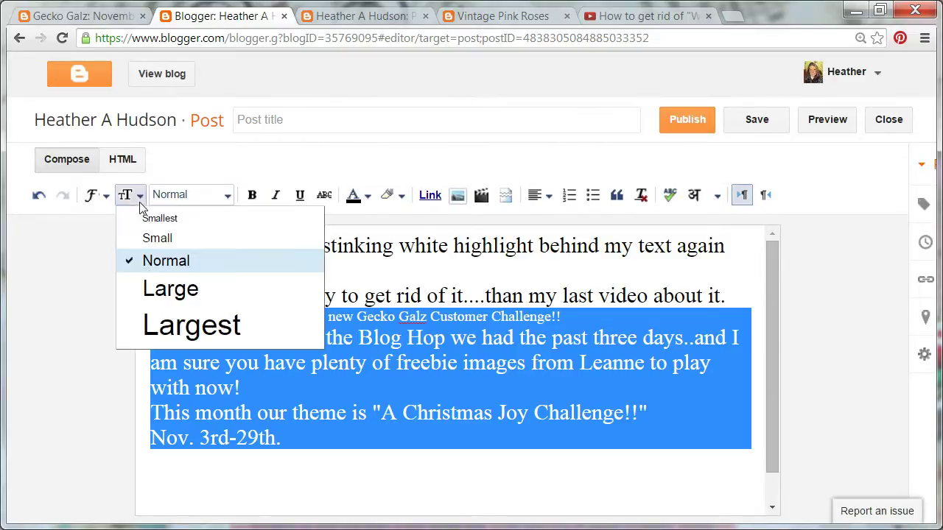
pyautogui.click(156, 286)
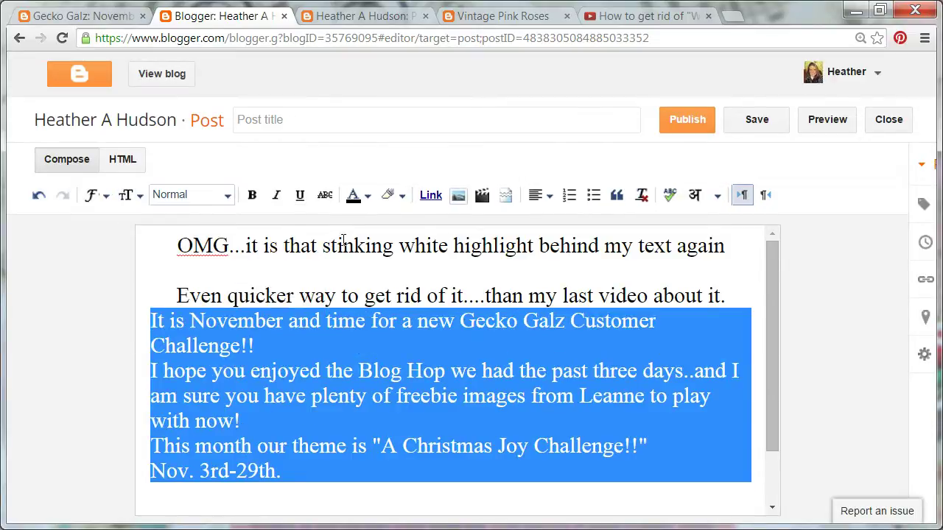
pyautogui.click(548, 199)
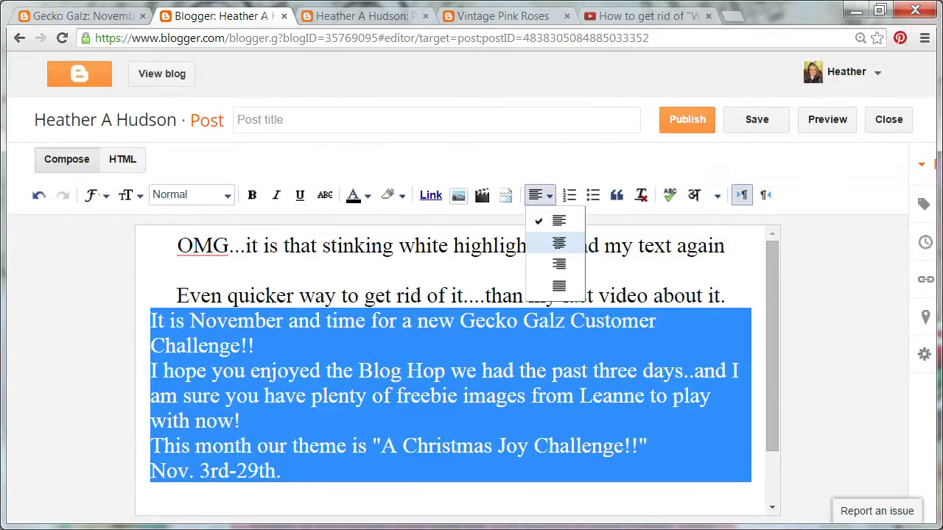
pyautogui.click(559, 245)
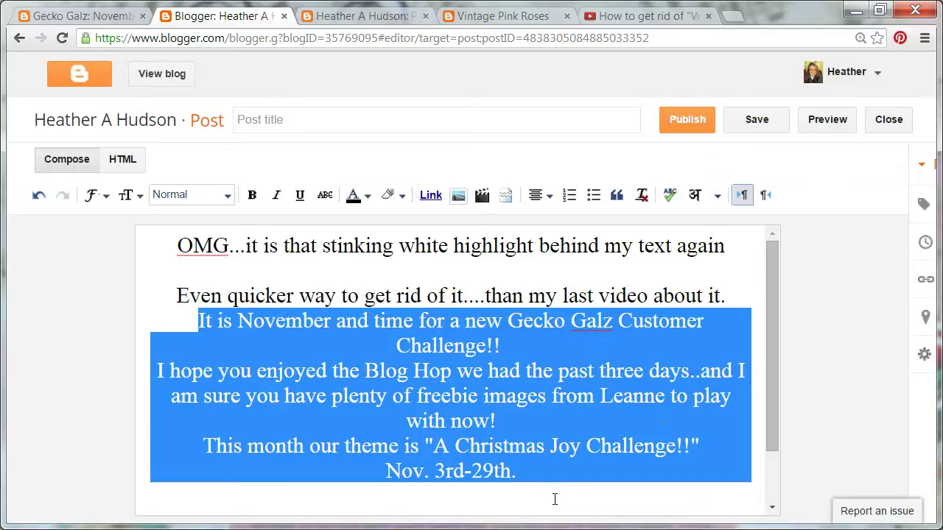
pyautogui.click(554, 501)
# - Preview the post to confirm the text sits on pink without white highlight
pyautogui.click(823, 125)
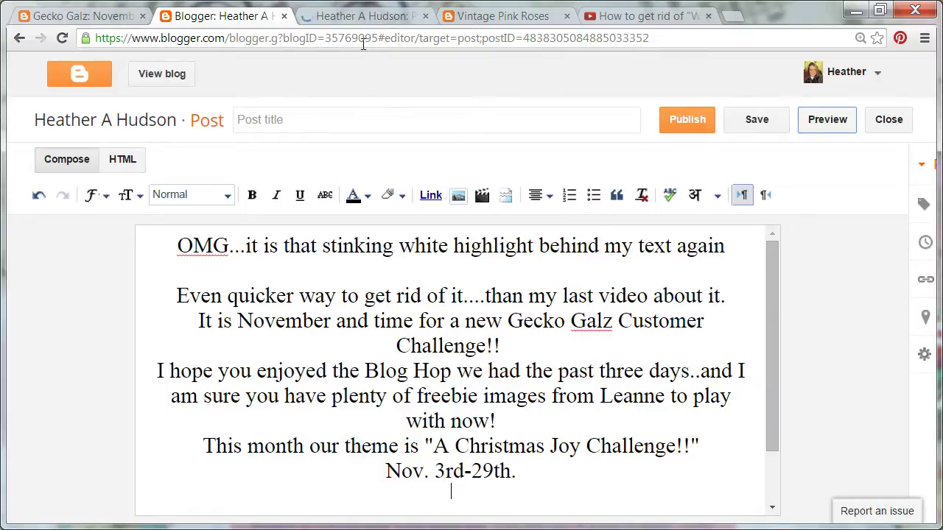
pyautogui.click(362, 18)
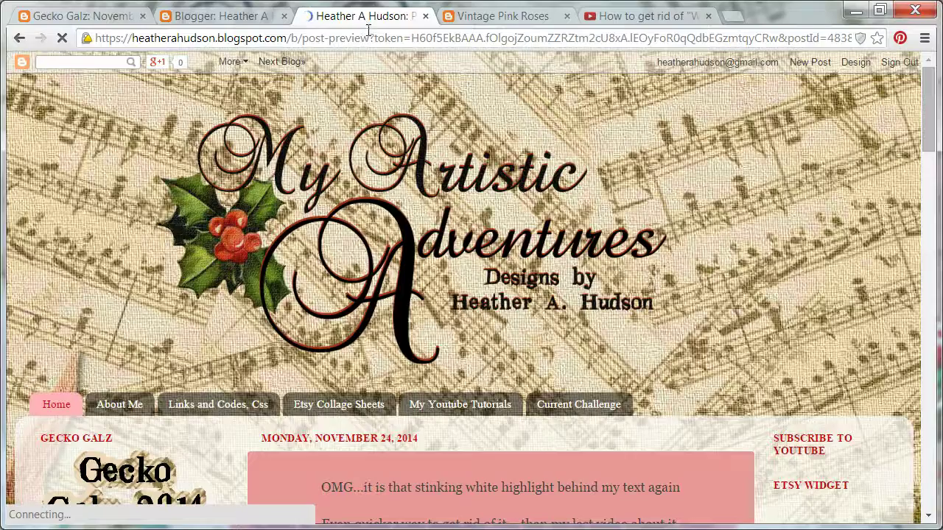
pyautogui.moveTo(929, 131); pyautogui.dragTo(926, 149)
pyautogui.scroll(-3, 503, 318)
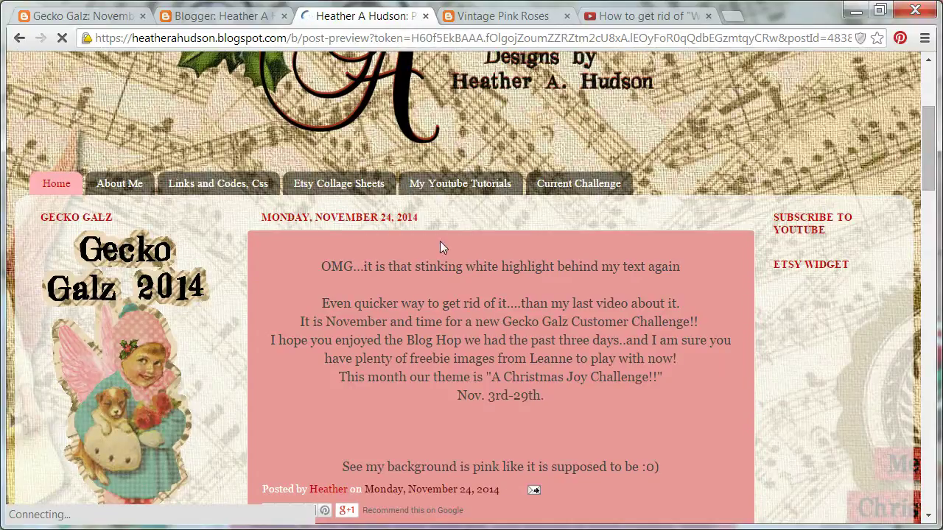
pyautogui.click(226, 16)
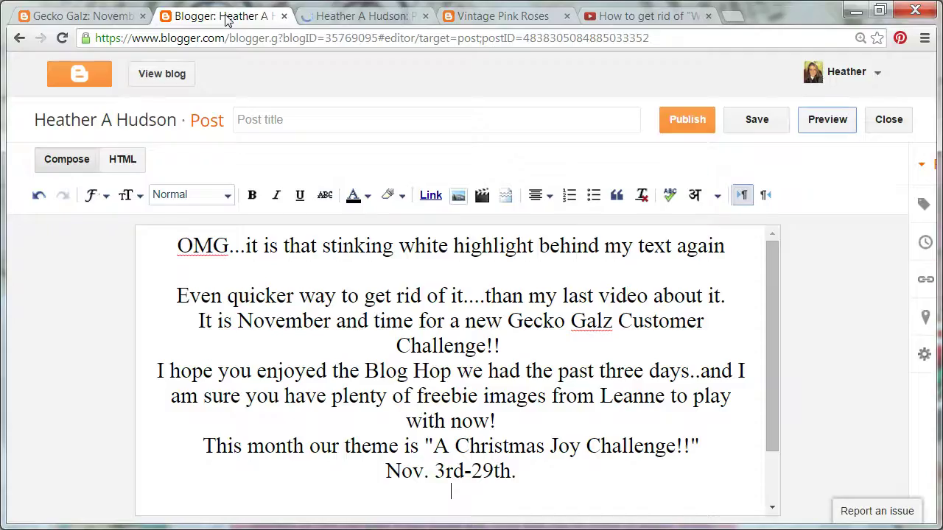
# - Copy the styled example text from the Vintage Pink Roses post
pyautogui.click(517, 18)
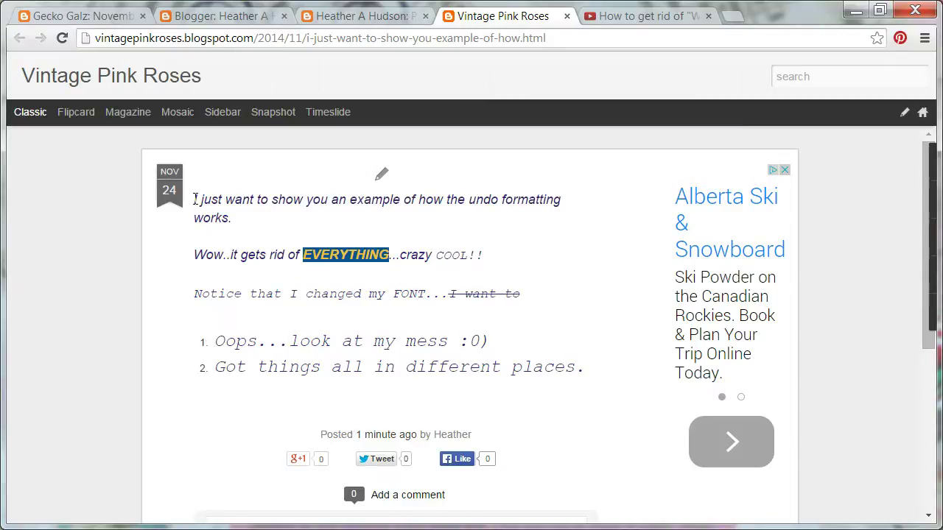
pyautogui.moveTo(195, 199); pyautogui.dragTo(585, 378)
pyautogui.rightClick(497, 317)
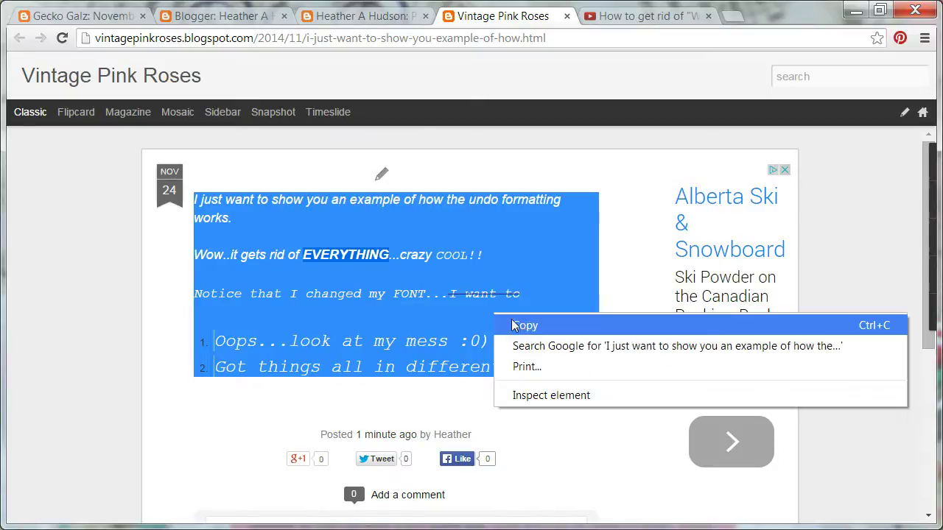
pyautogui.click(525, 326)
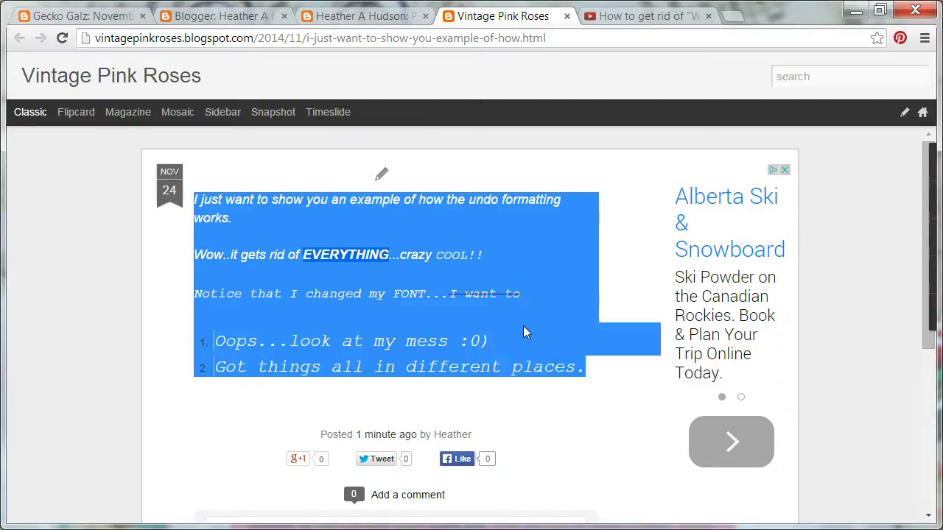
pyautogui.click(211, 17)
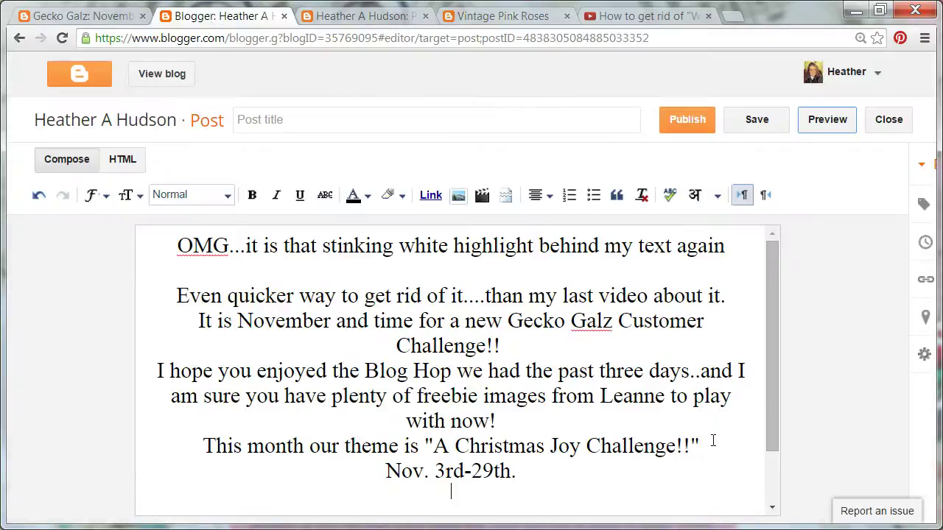
# - Paste the copied Vintage Pink Roses example text into the post body
pyautogui.hotkey('ctrl', 'v')
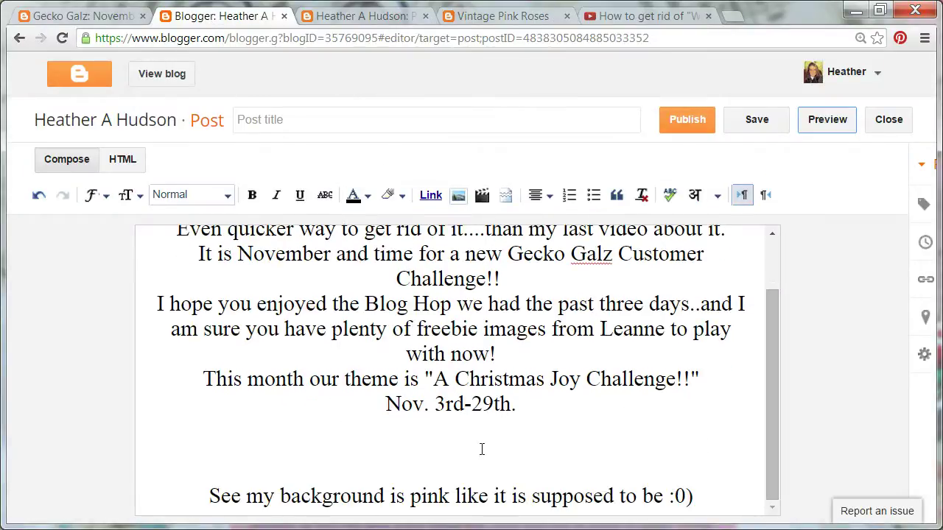
pyautogui.rightClick(448, 440)
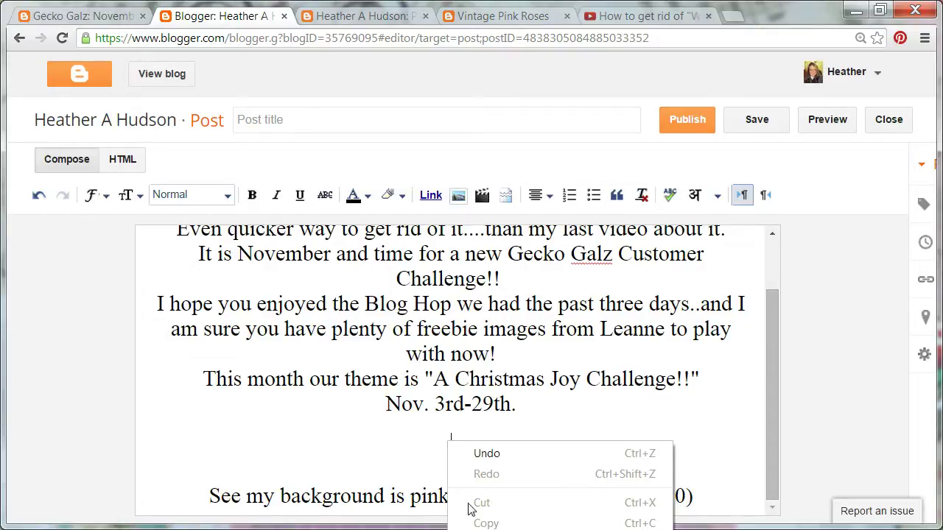
pyautogui.hotkey('ctrl', 'z')
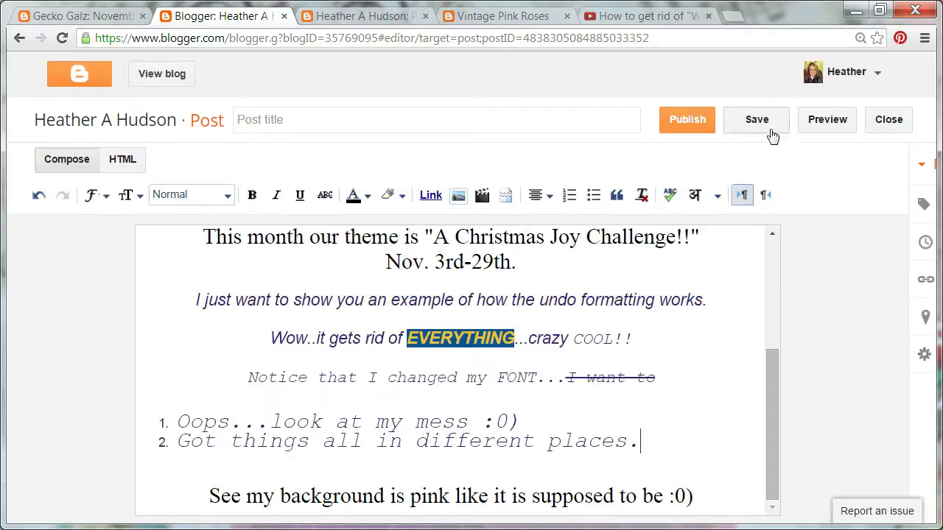
# - Preview the post, showing the example text with a white highlight on pink
pyautogui.click(819, 127)
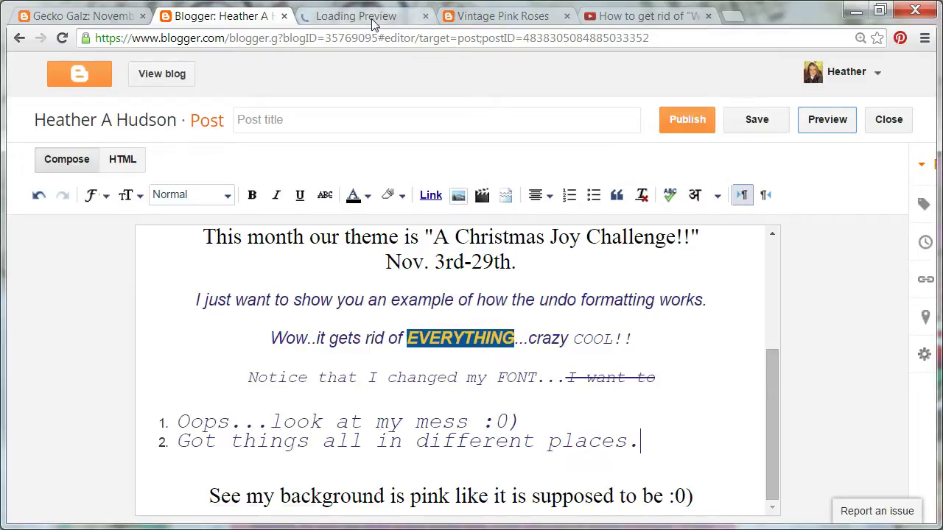
pyautogui.click(373, 24)
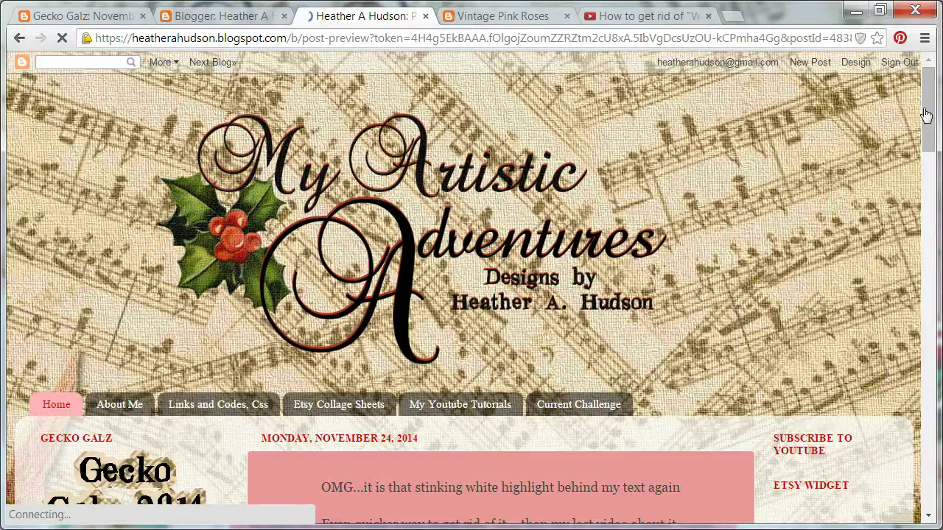
pyautogui.moveTo(927, 114); pyautogui.dragTo(931, 176)
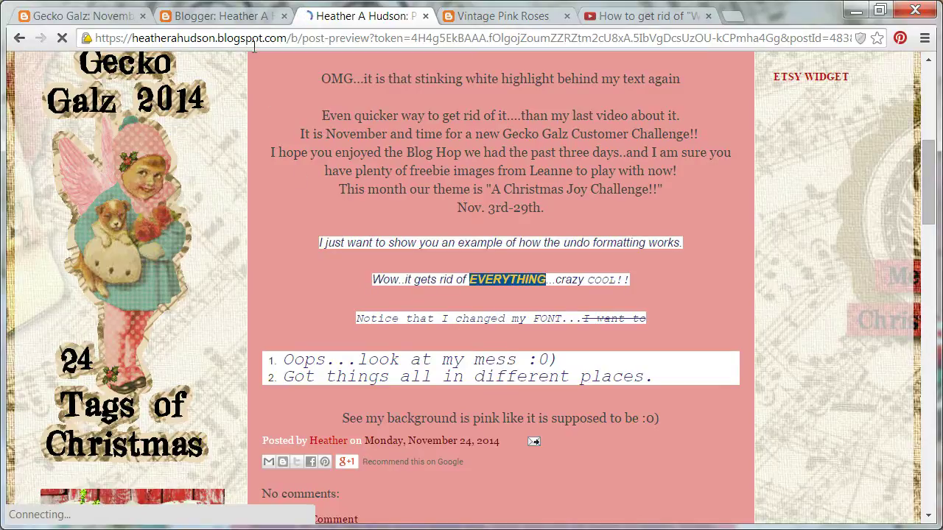
pyautogui.click(229, 20)
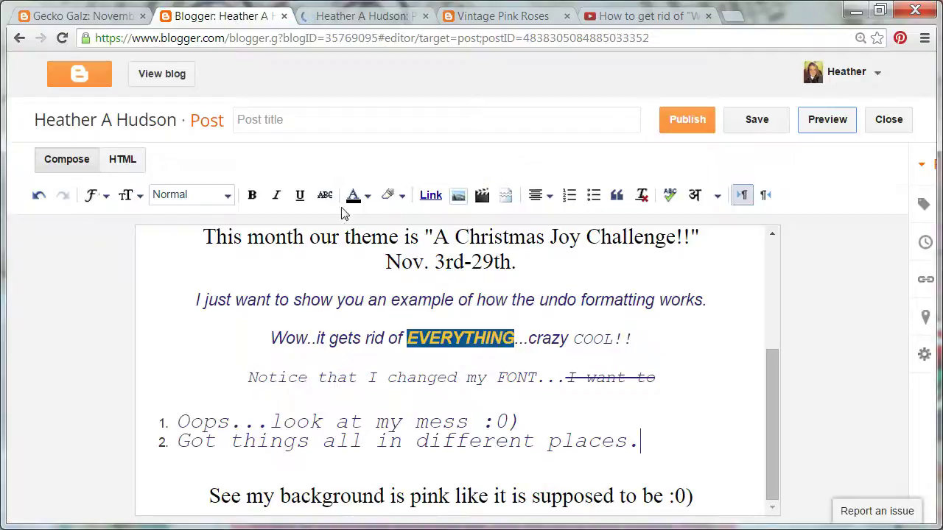
# - Remove formatting from the pasted example text, set it to Large and centre it
pyautogui.moveTo(195, 298); pyautogui.dragTo(682, 454)
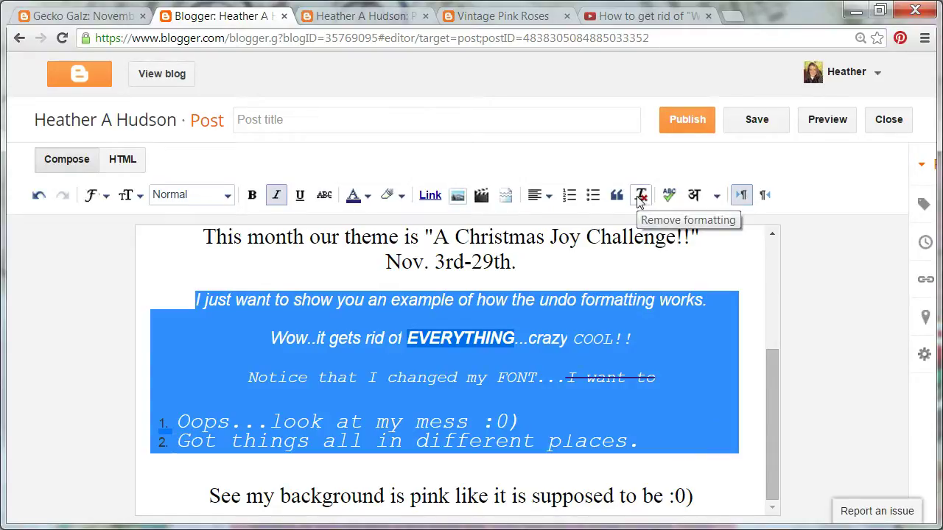
pyautogui.click(640, 196)
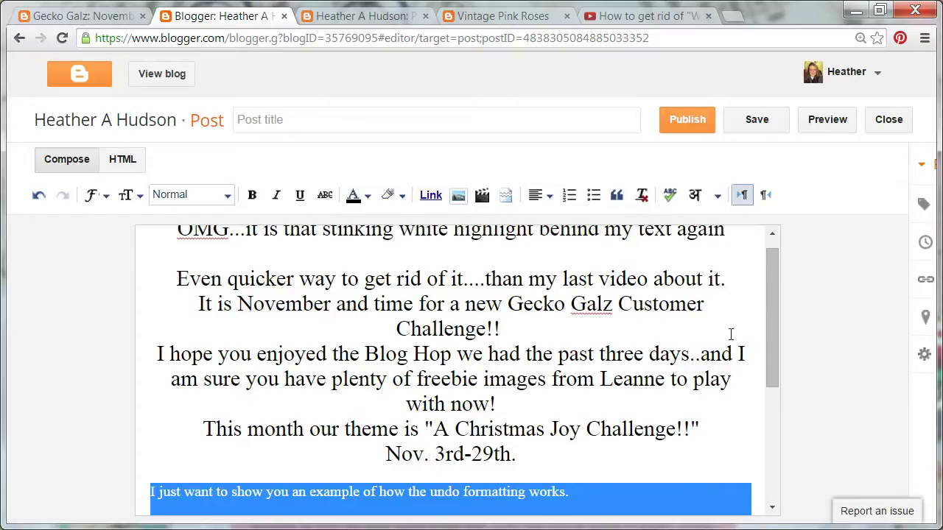
pyautogui.moveTo(769, 291); pyautogui.dragTo(772, 358)
pyautogui.scroll(-1, 772, 358)
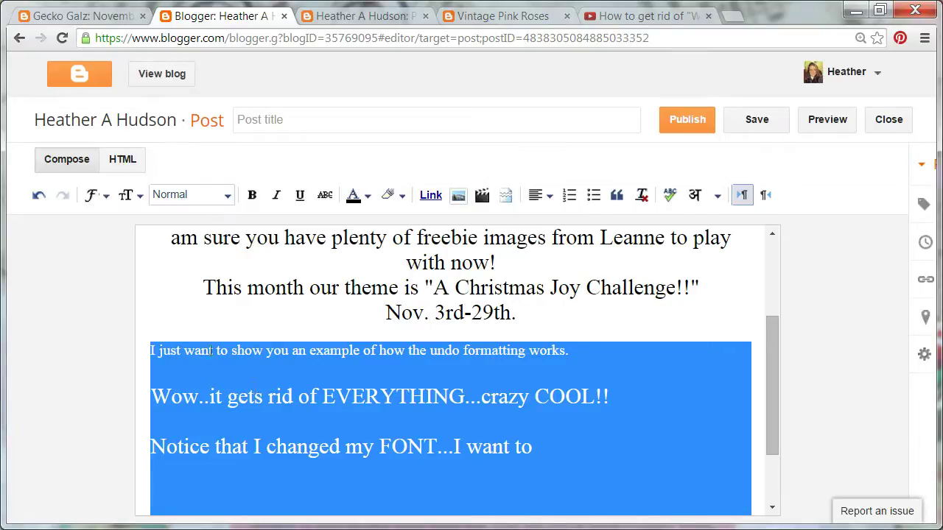
pyautogui.click(126, 195)
pyautogui.click(145, 289)
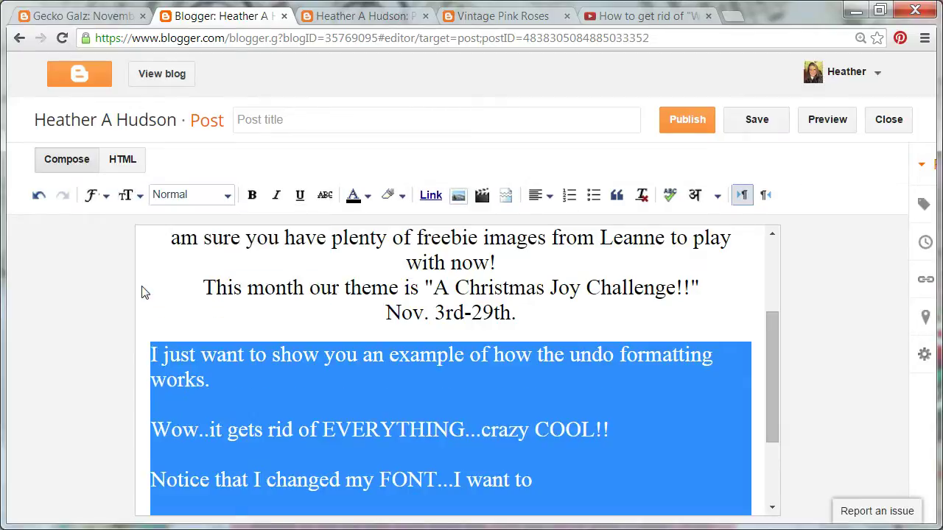
pyautogui.click(550, 197)
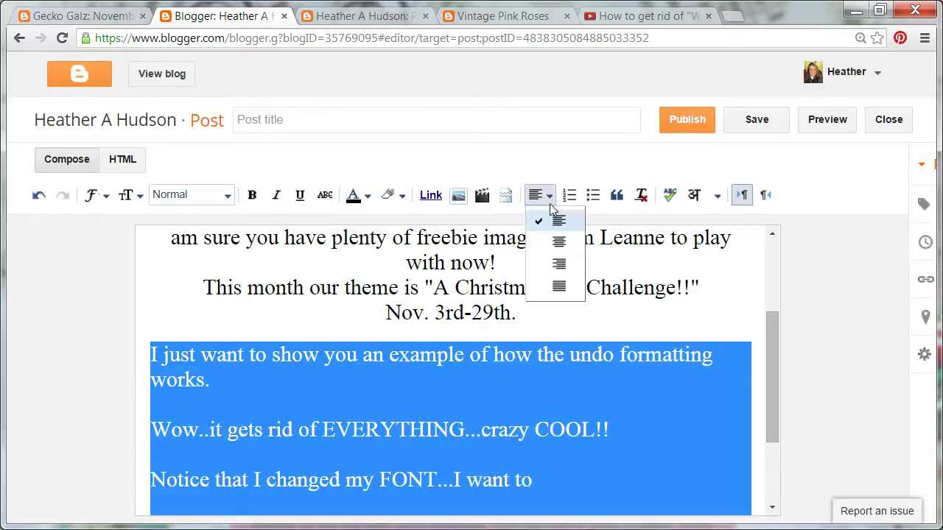
pyautogui.click(557, 243)
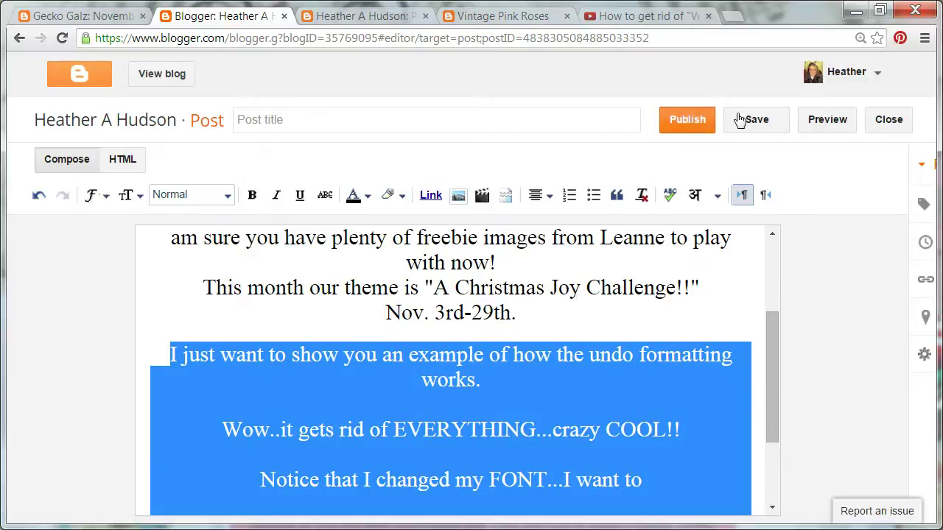
# - Preview the post to check the text shows on pink without highlight
pyautogui.click(817, 120)
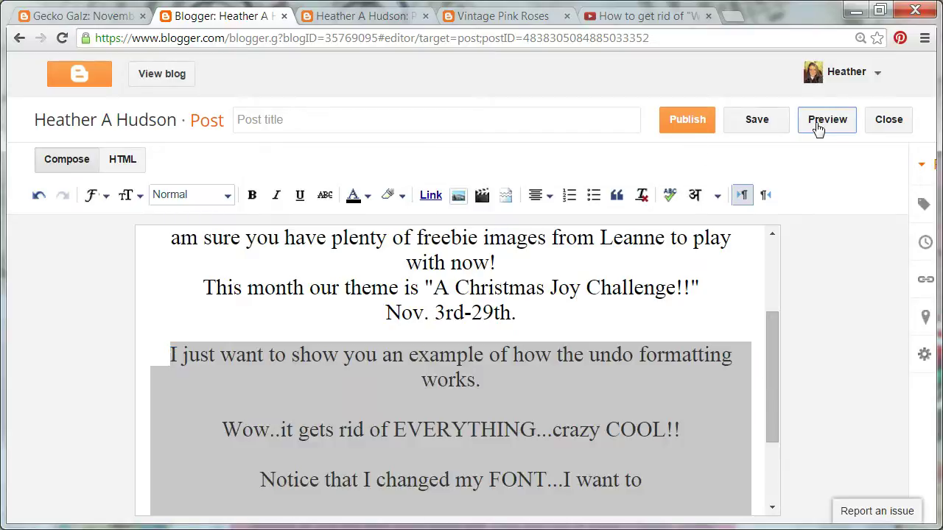
pyautogui.click(374, 17)
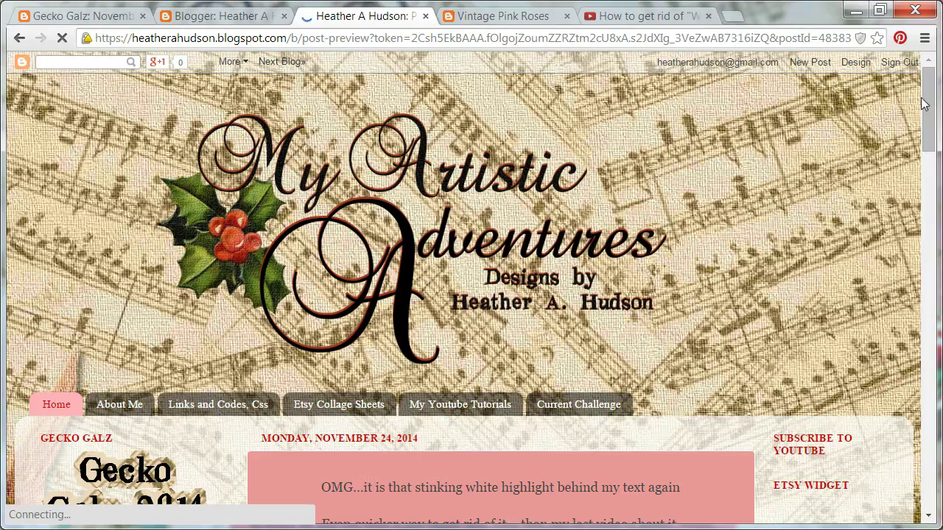
pyautogui.moveTo(928, 96); pyautogui.dragTo(932, 164)
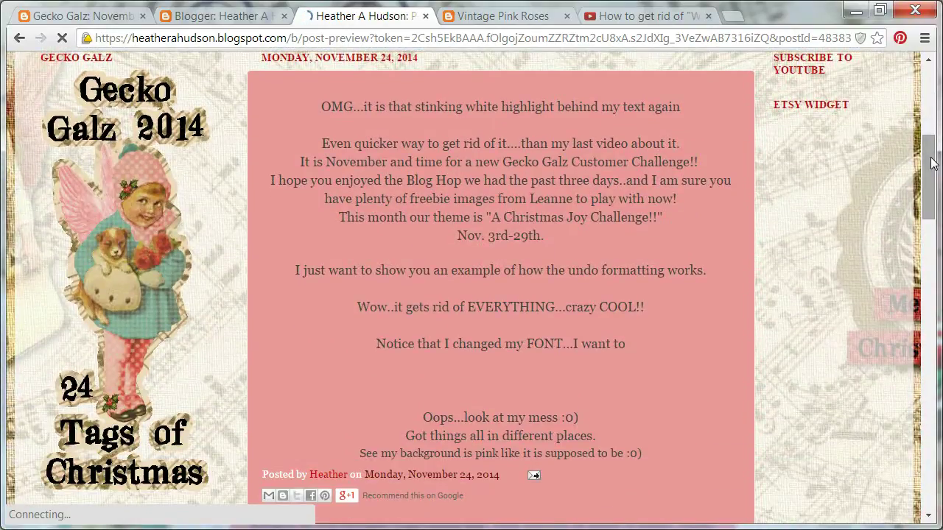